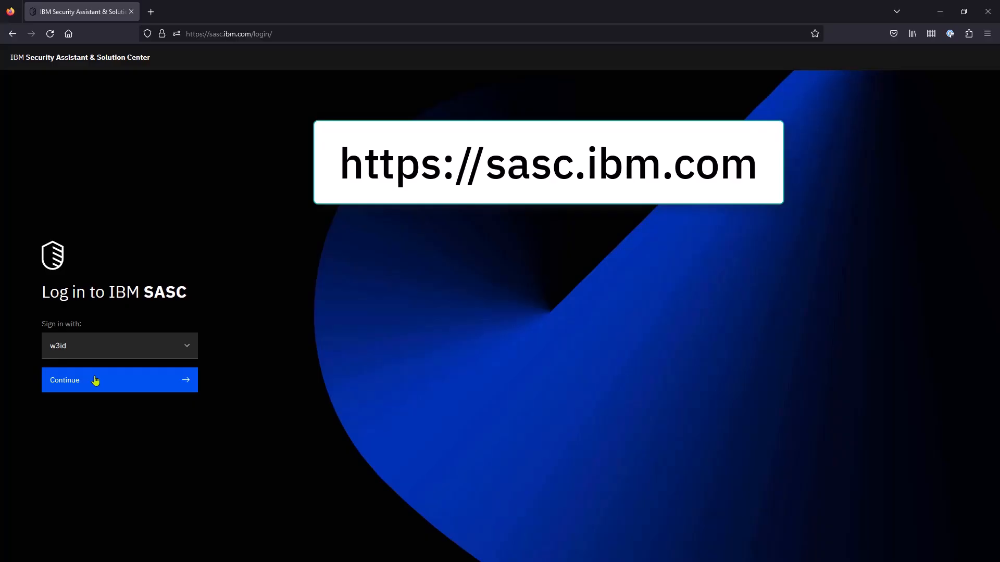
- Sign in with w3id and start a new configuration in the Configuration Tool
click(95, 380)
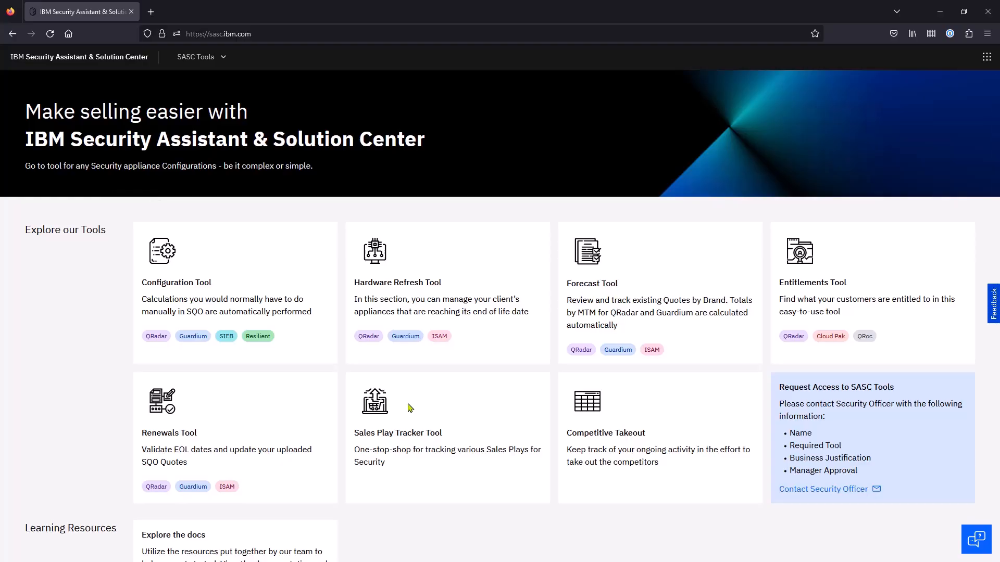
click(190, 277)
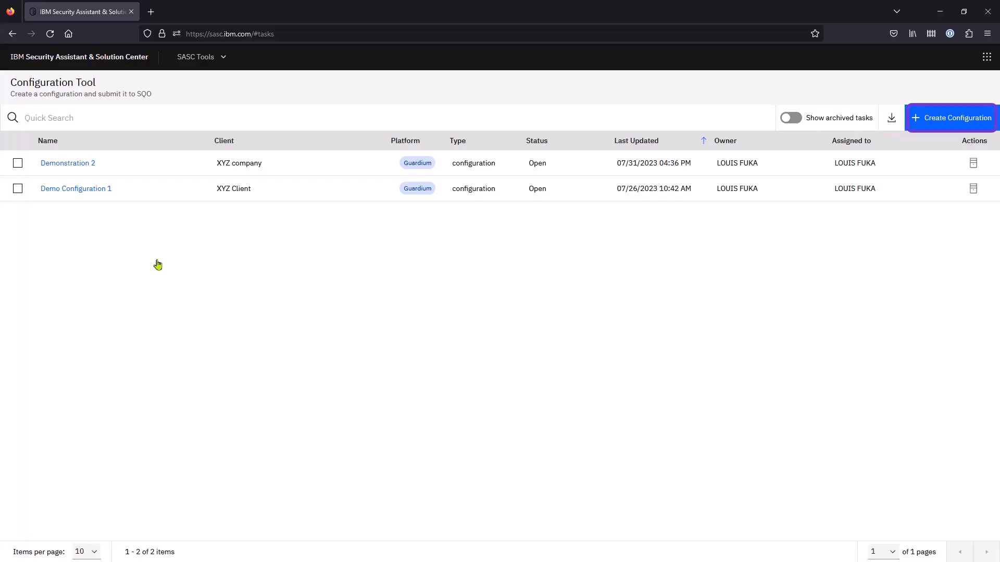
click(952, 131)
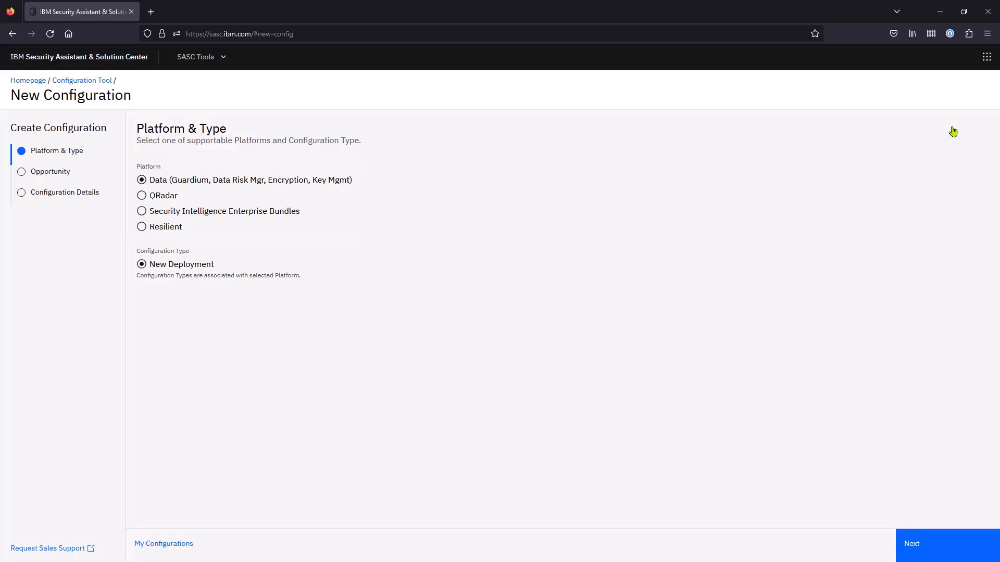
- Accept the Data platform with New Deployment and leave the opportunity set to Not Applicable
click(952, 542)
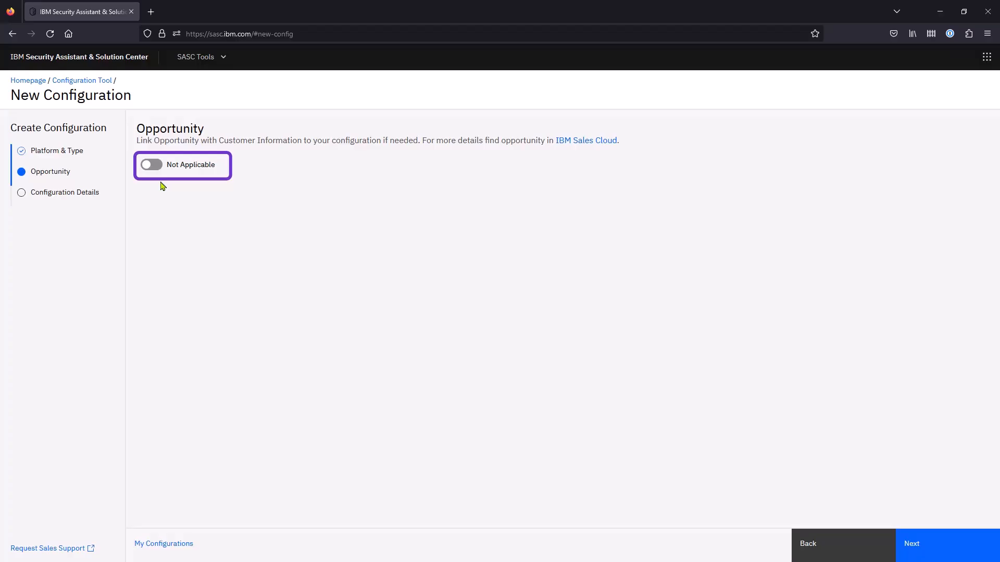
click(160, 168)
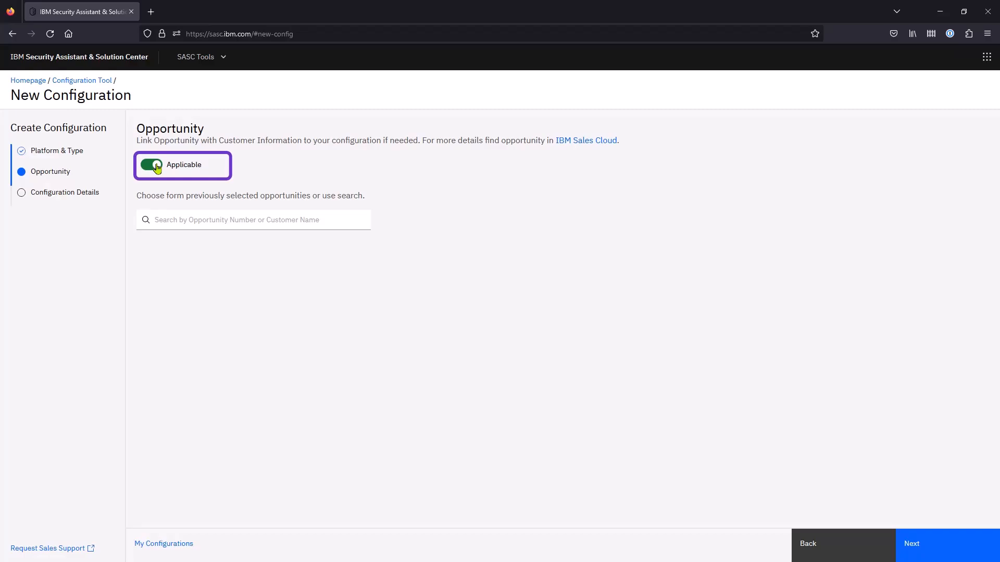
click(150, 168)
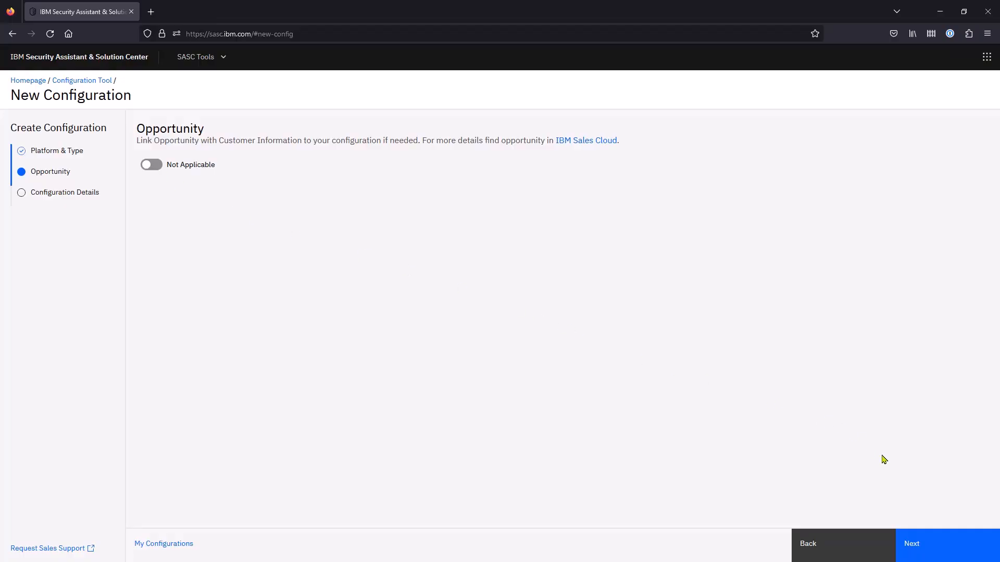
click(943, 557)
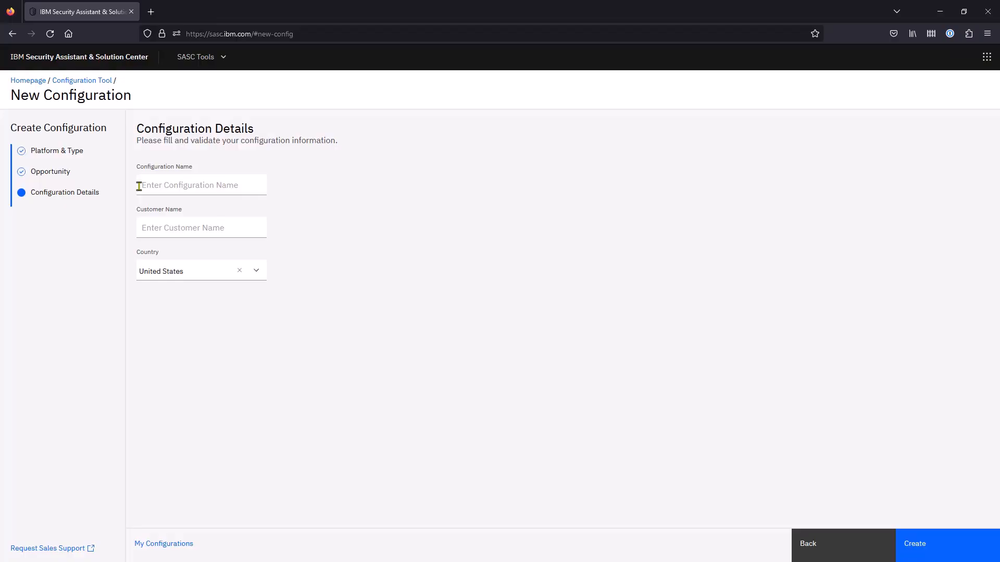
- Create the configuration with the name Demonstration Video and the customer name XYZ
click(139, 186)
text(Dem)
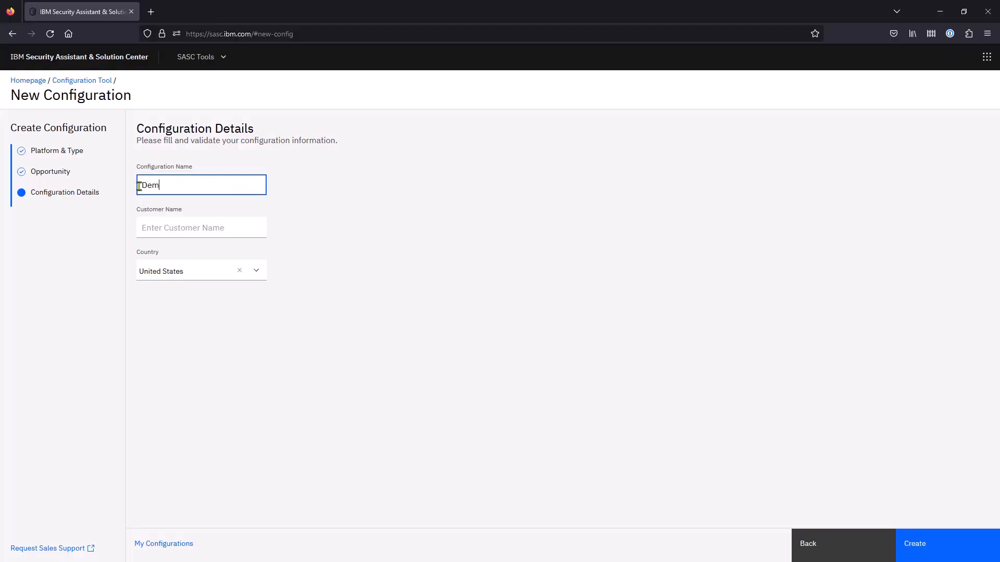
text(onstration Video)
click(145, 227)
text(XYZ)
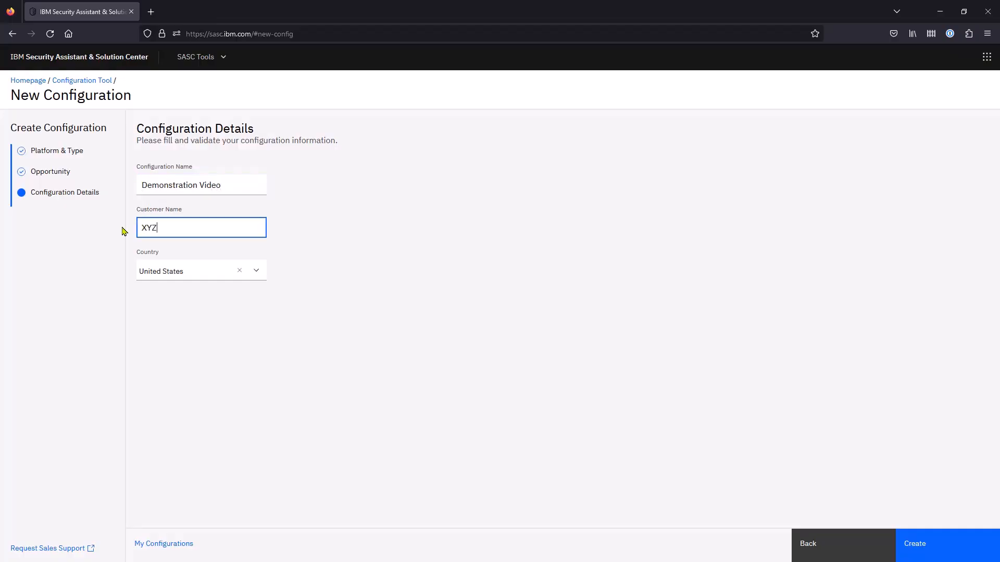
click(927, 544)
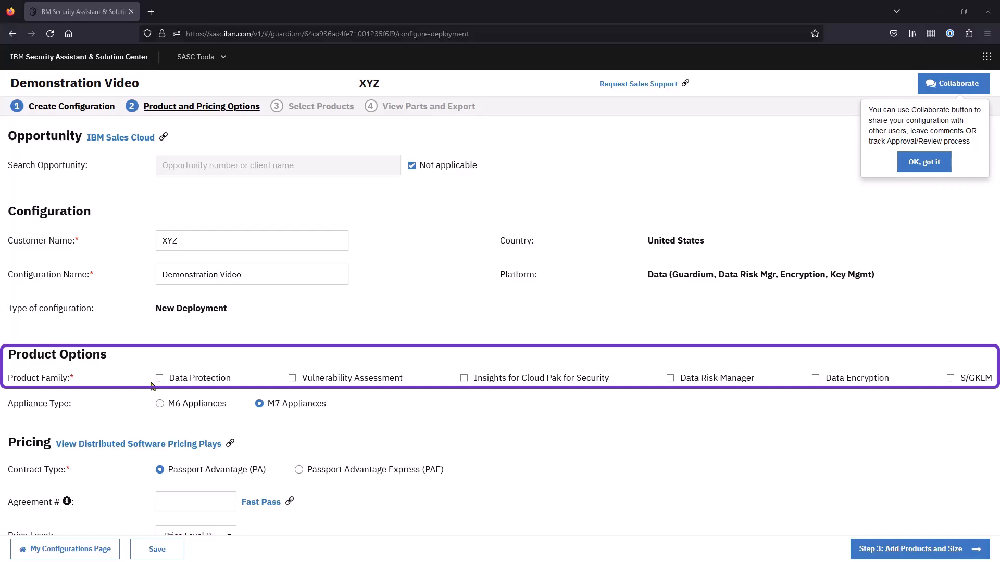
- Choose the Data Protection and Vulnerability Assessment product families without Insights for Cloud Pak for Security, and continue to product selection
click(159, 379)
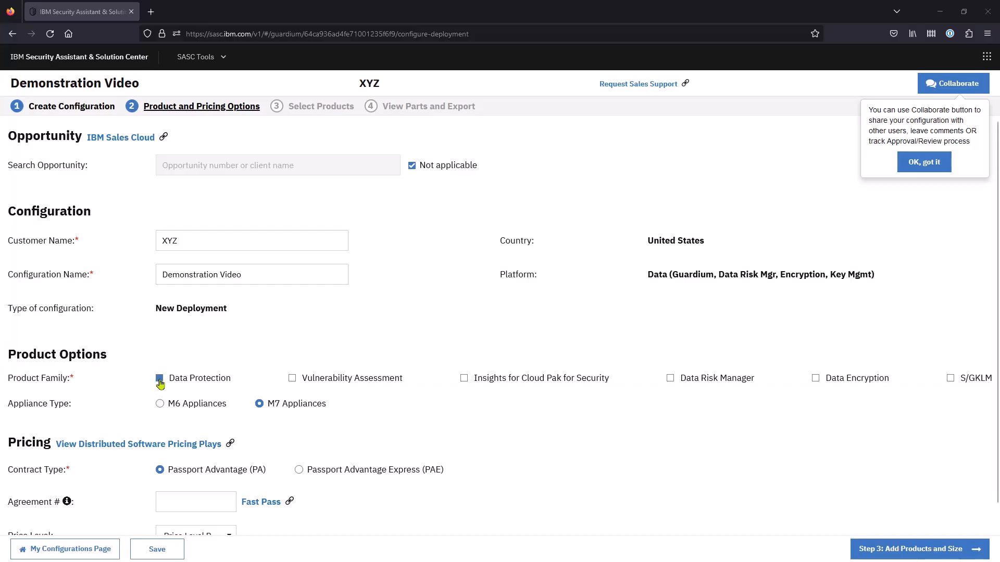
click(292, 379)
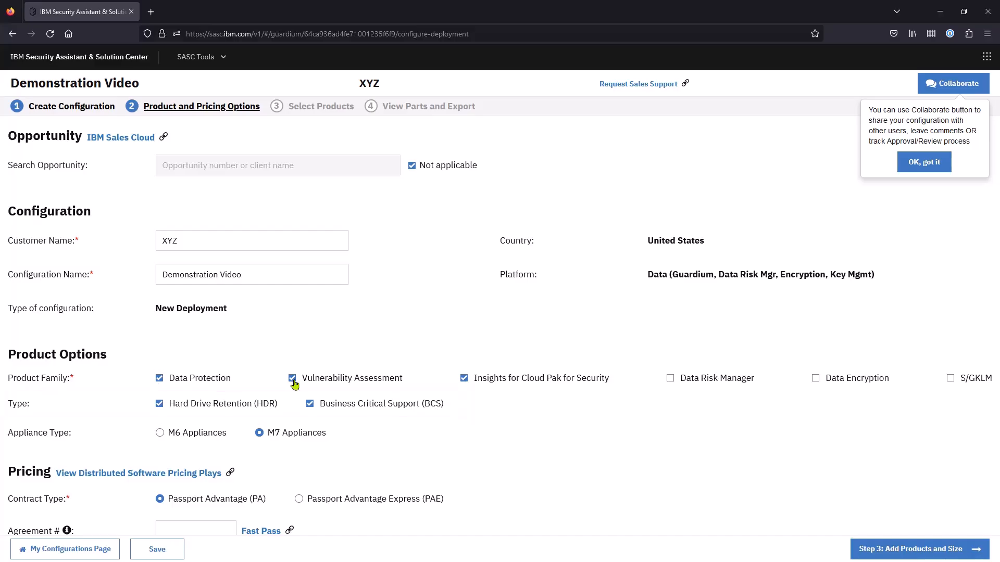
click(464, 378)
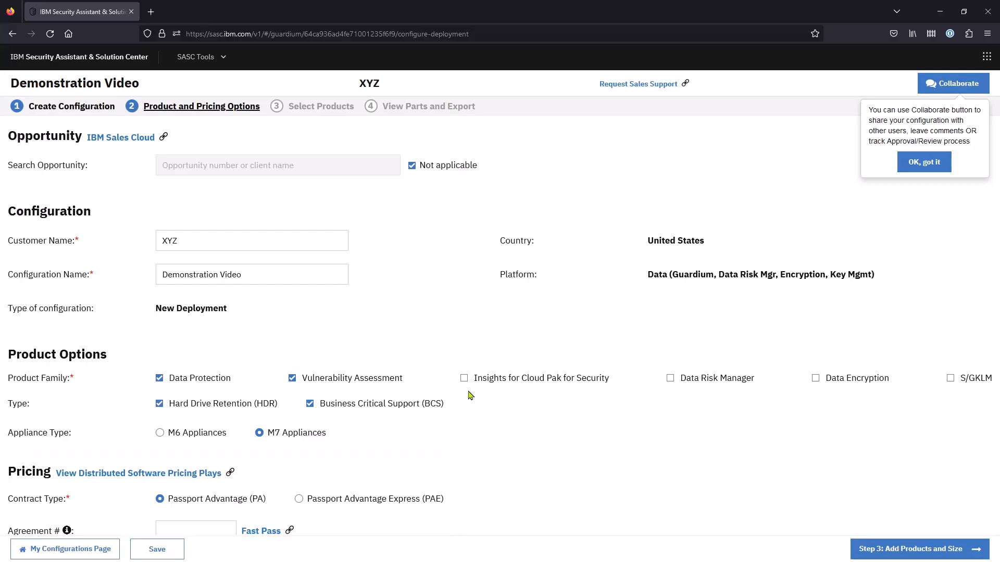
click(933, 548)
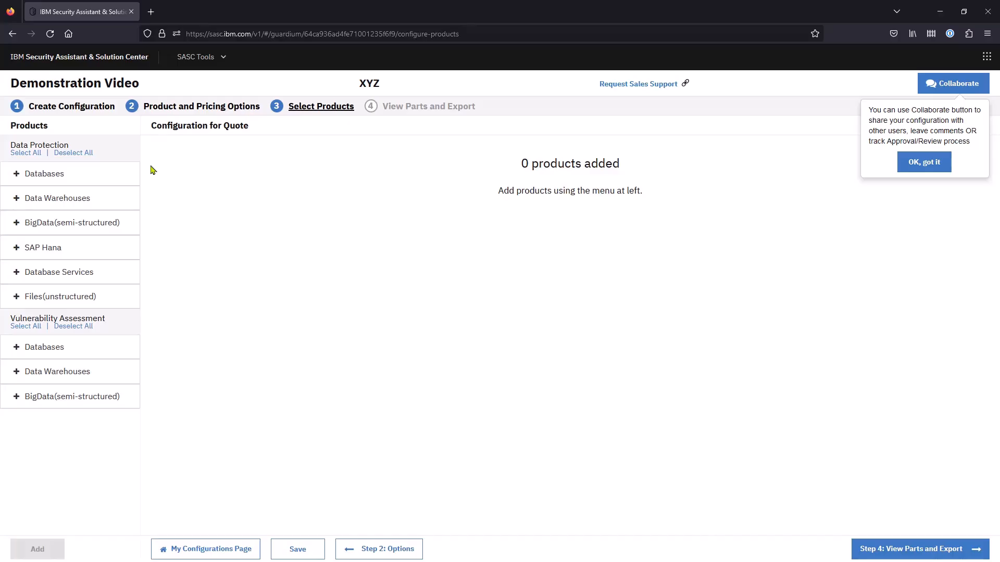
- Add the Distributed (LUW / AIX / HPUX / i Series) Databases product for both Data Protection and Vulnerability Assessment
click(96, 175)
click(48, 204)
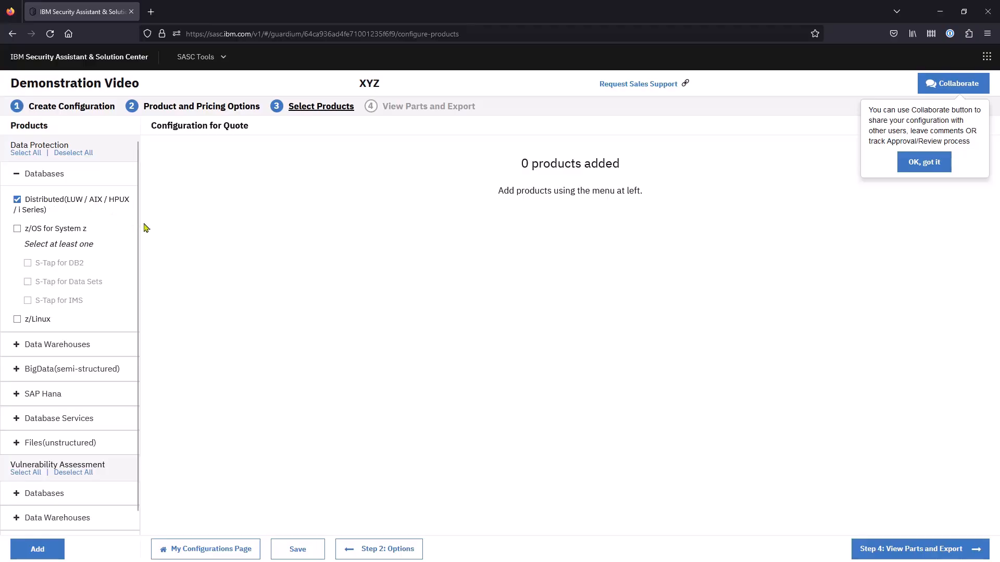
scroll(138, 235, down, 1)
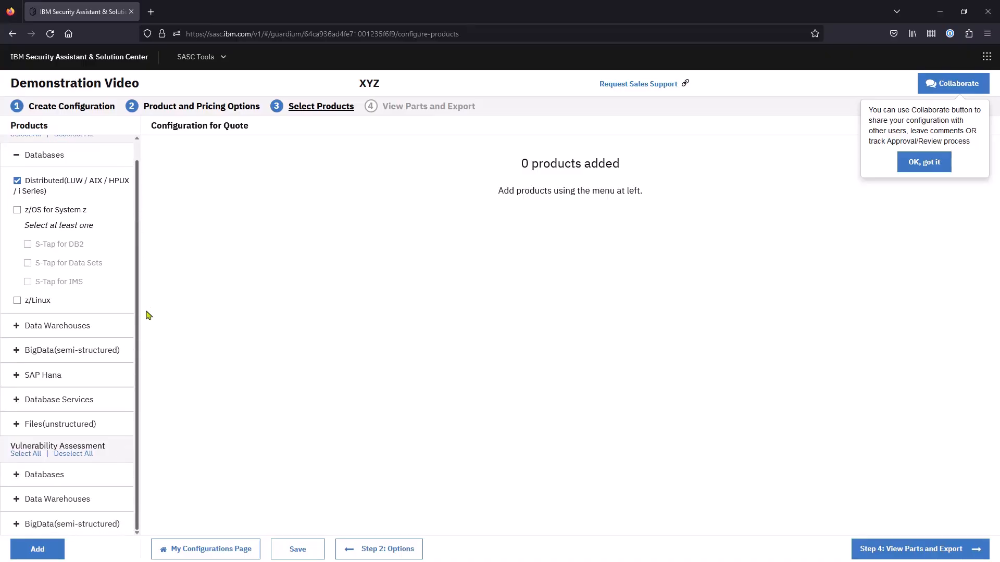
click(17, 475)
click(17, 502)
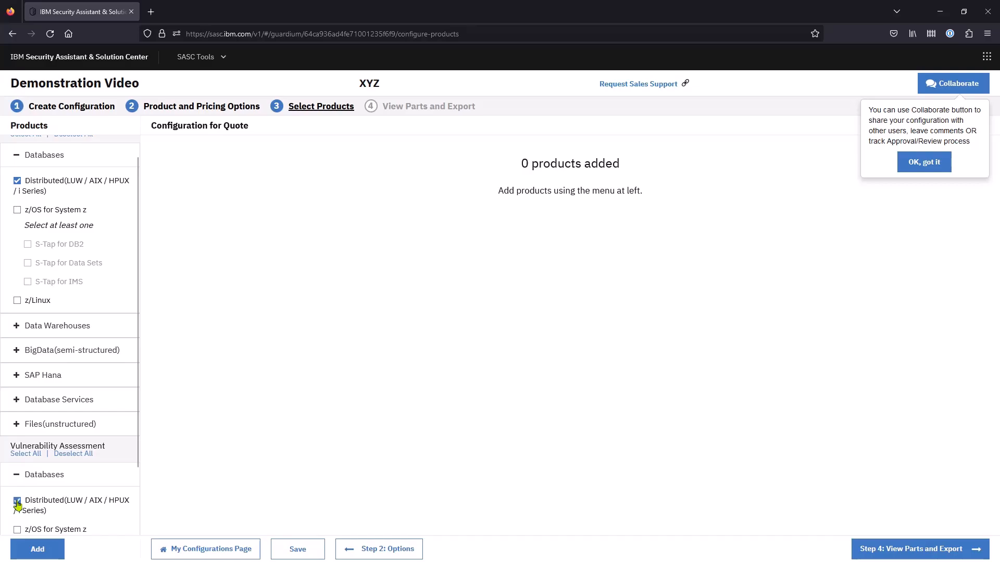
click(38, 550)
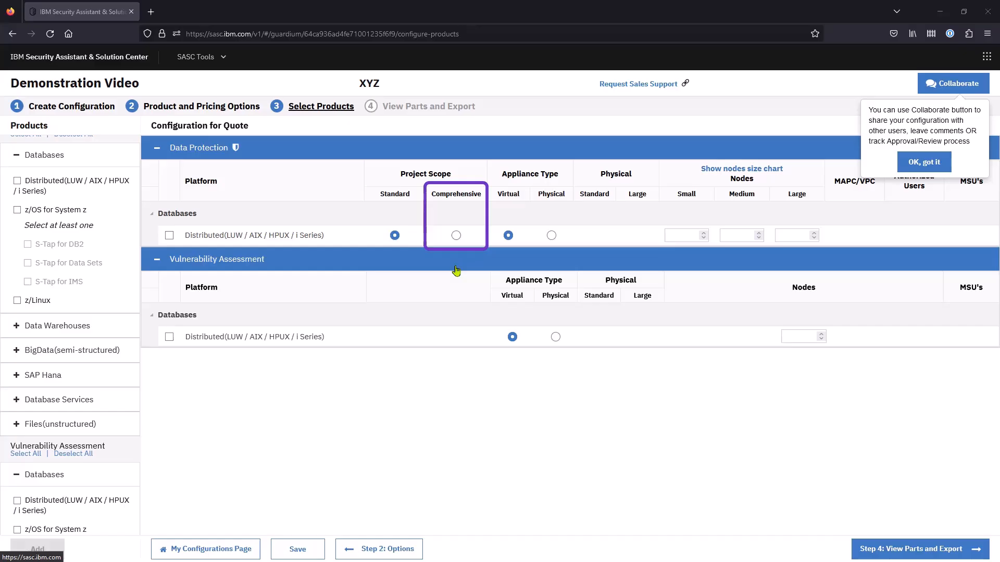
- Set the Data Protection databases row to Comprehensive project scope and show the nodes size chart
click(456, 235)
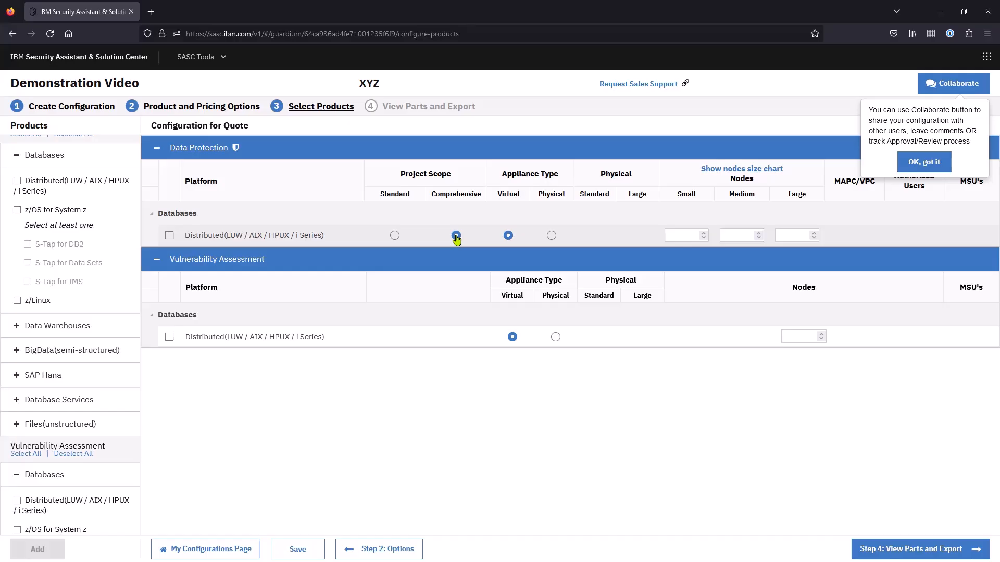
click(456, 235)
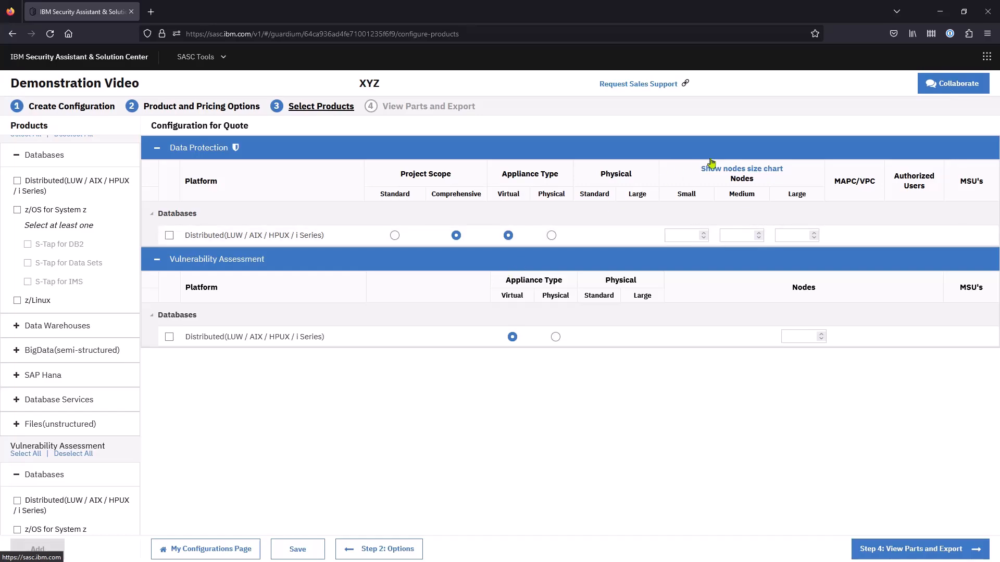
click(728, 171)
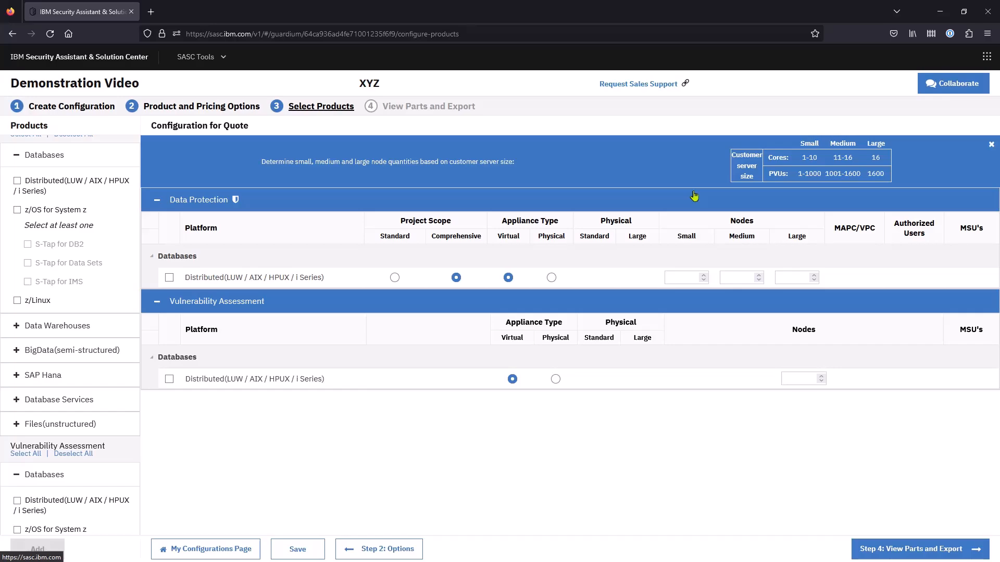
- Enter 100 large nodes for Data Protection and 100 nodes for Vulnerability Assessment, and proceed to the parts list
click(791, 277)
text(100)
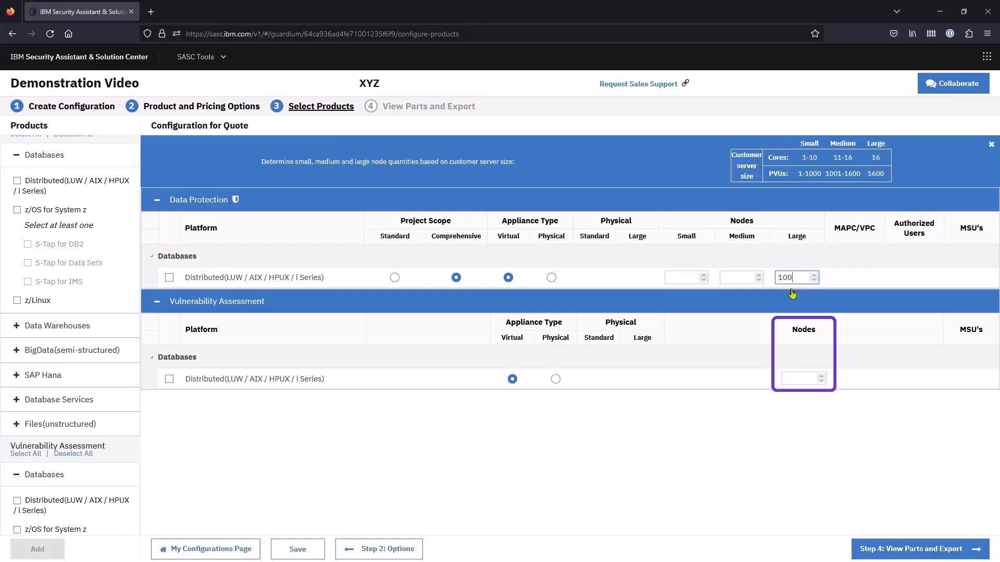
click(792, 377)
text(100)
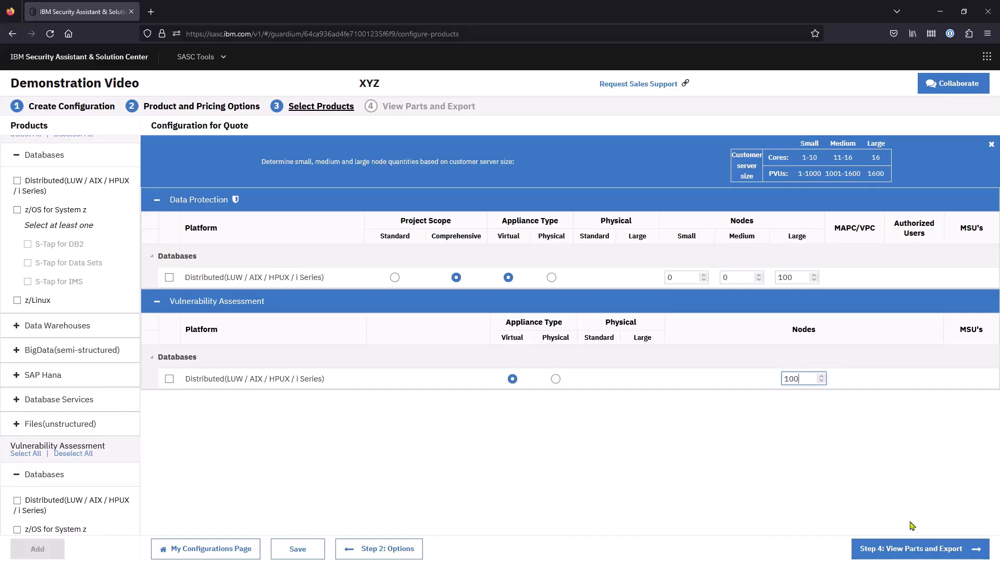
click(925, 556)
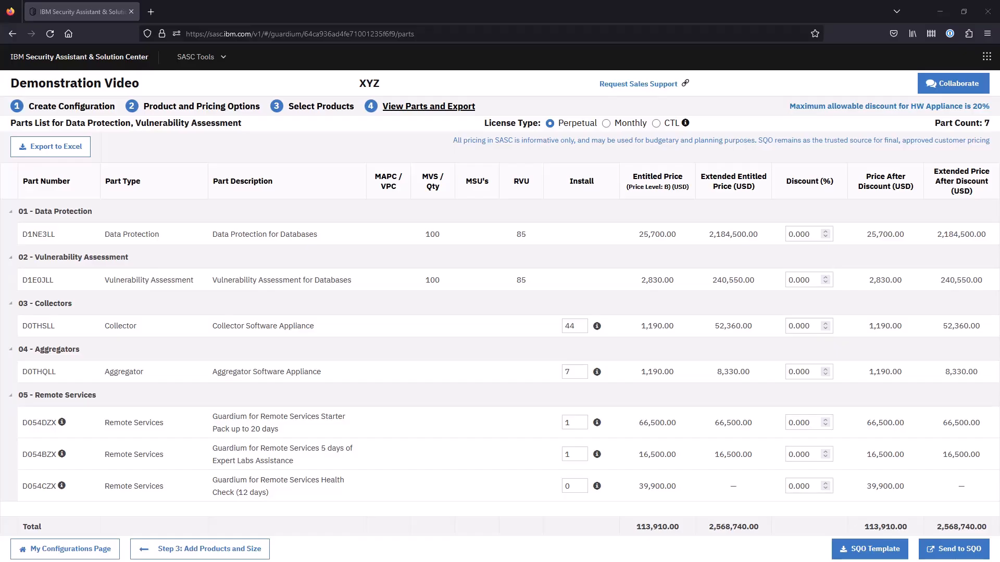
- Set the install quantity to 54 for the Collector Software Appliance and 8 for the Aggregator Software Appliance
mouse_move(597, 331)
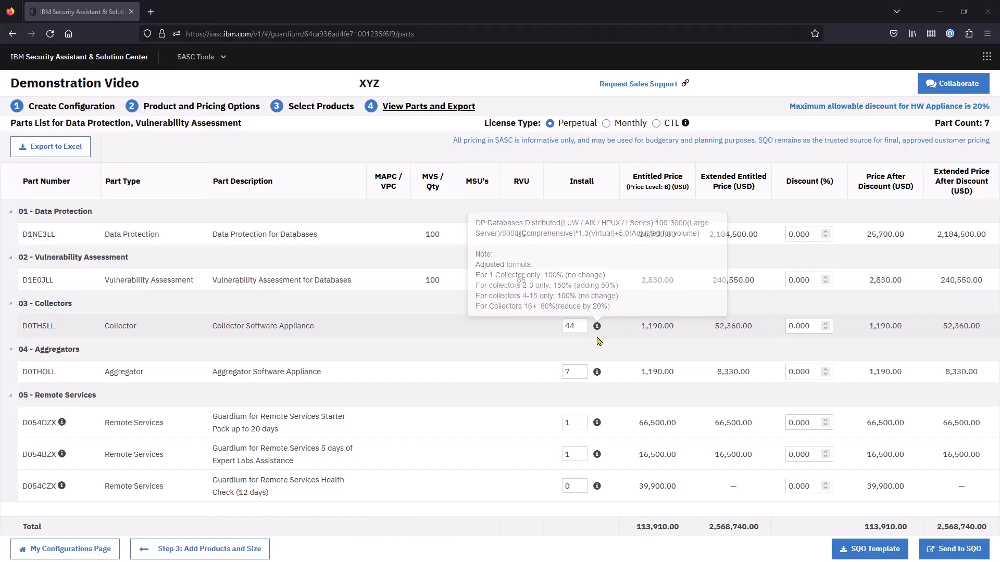
mouse_move(597, 376)
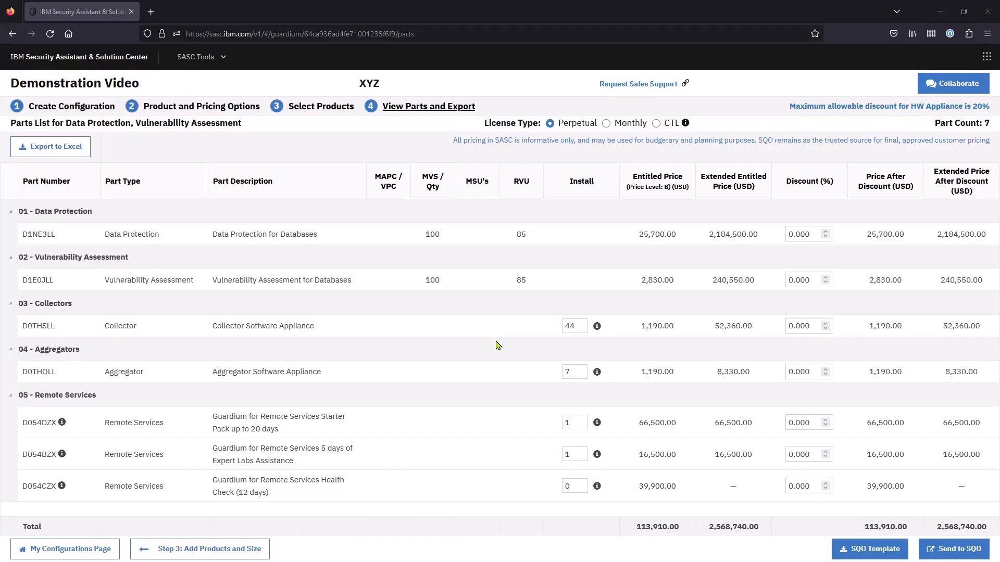
drag(575, 326, 564, 326)
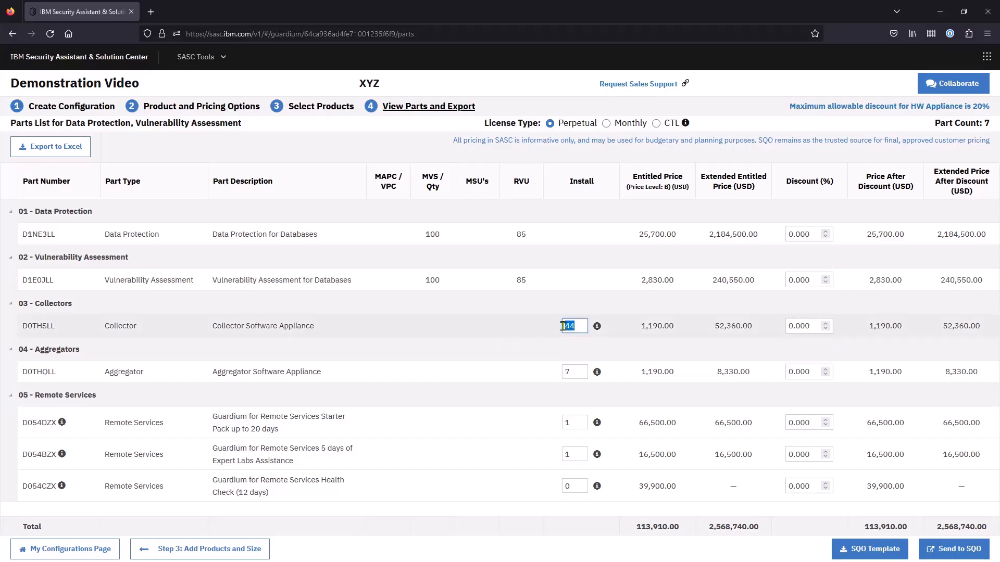
text(54)
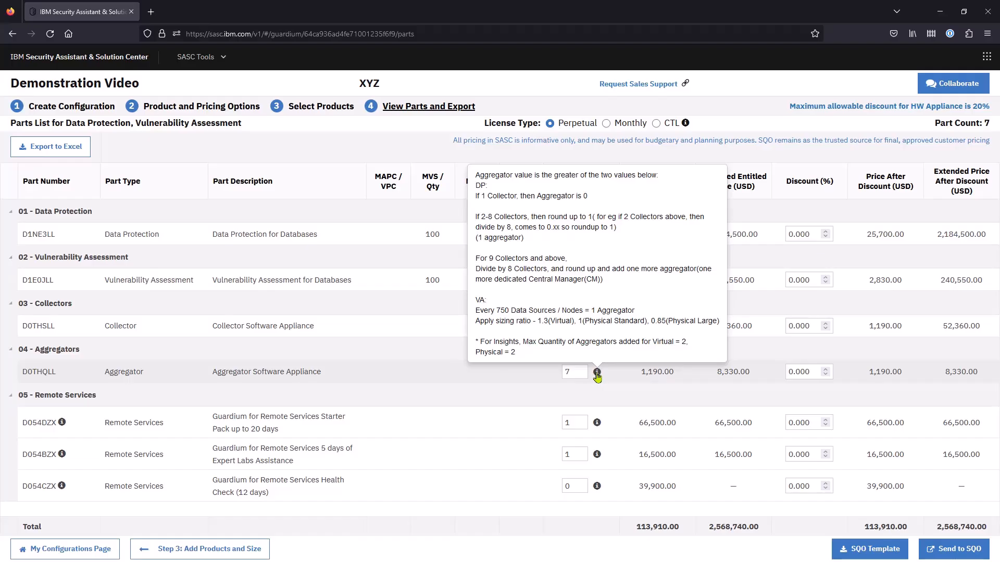
click(574, 372)
text(8)
click(576, 393)
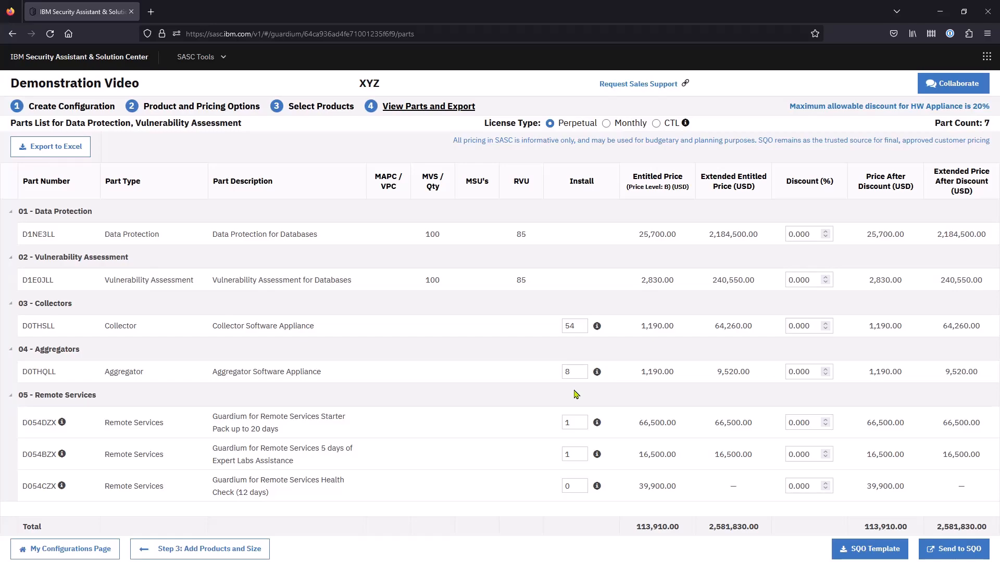
- Return to product selection and add the Distributed Data Warehouses product for both Data Protection and Vulnerability Assessment
click(247, 551)
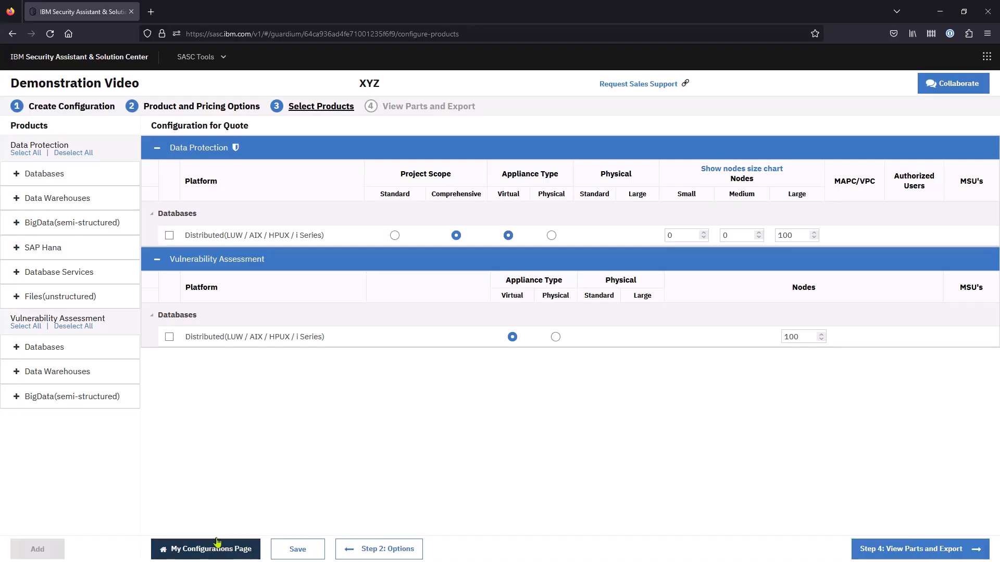
click(23, 202)
click(17, 225)
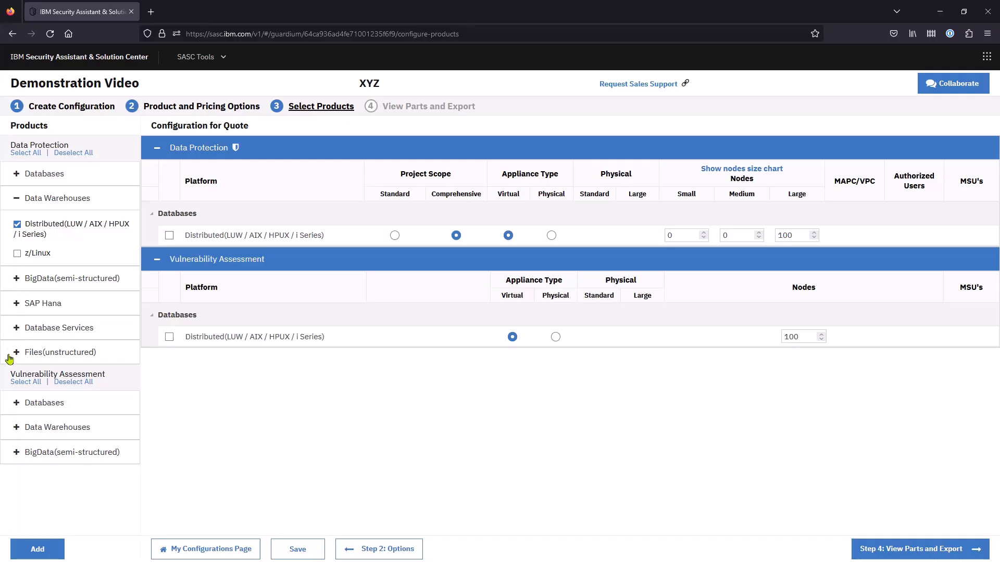
click(16, 428)
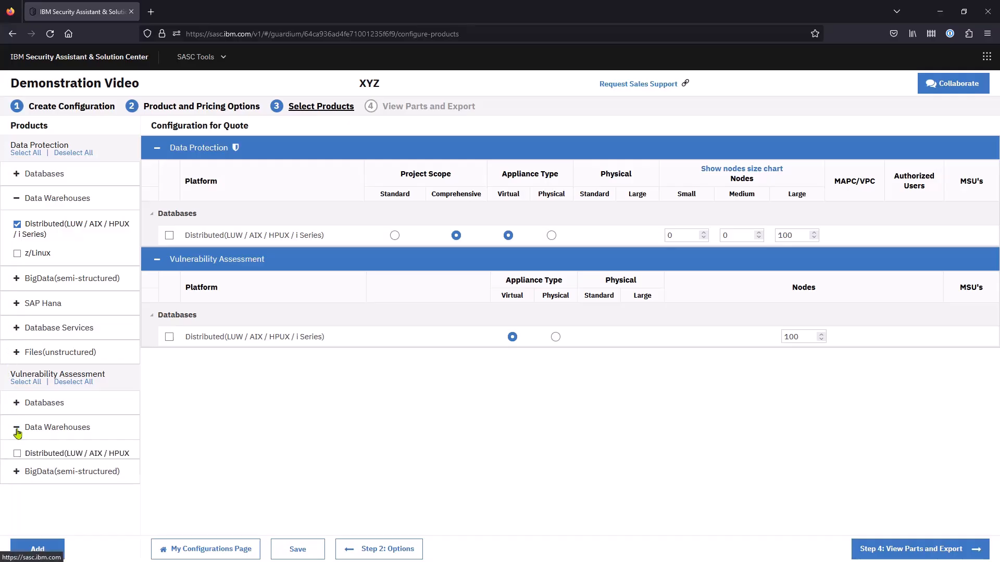
click(18, 455)
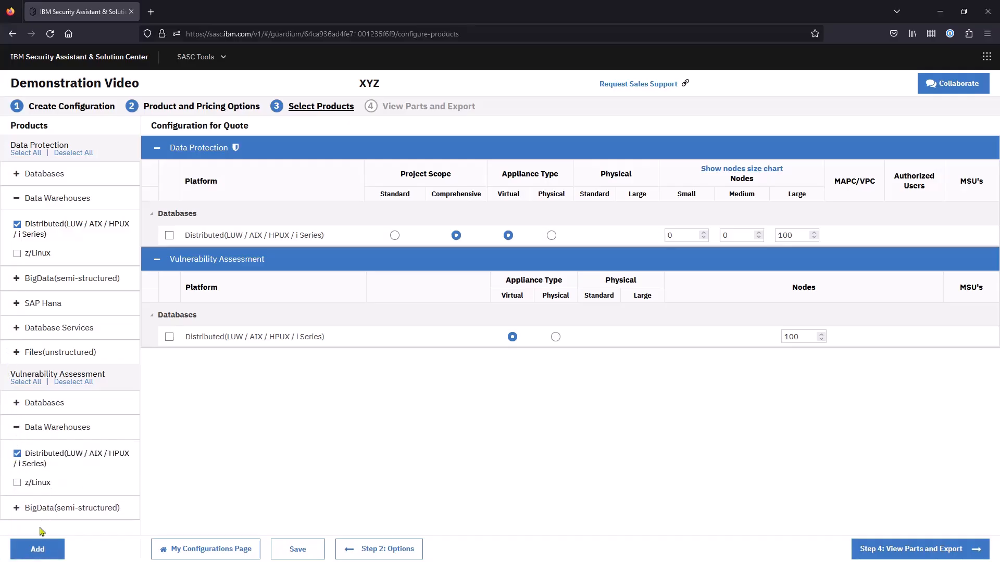
click(37, 549)
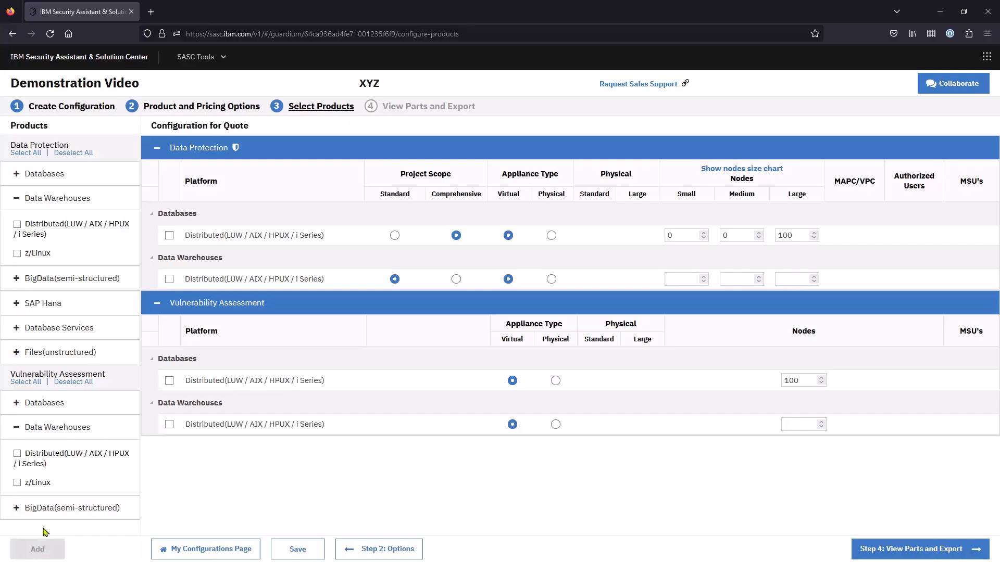
- Delete the Distributed databases row from Data Protection and add the same product back to the configuration
click(169, 236)
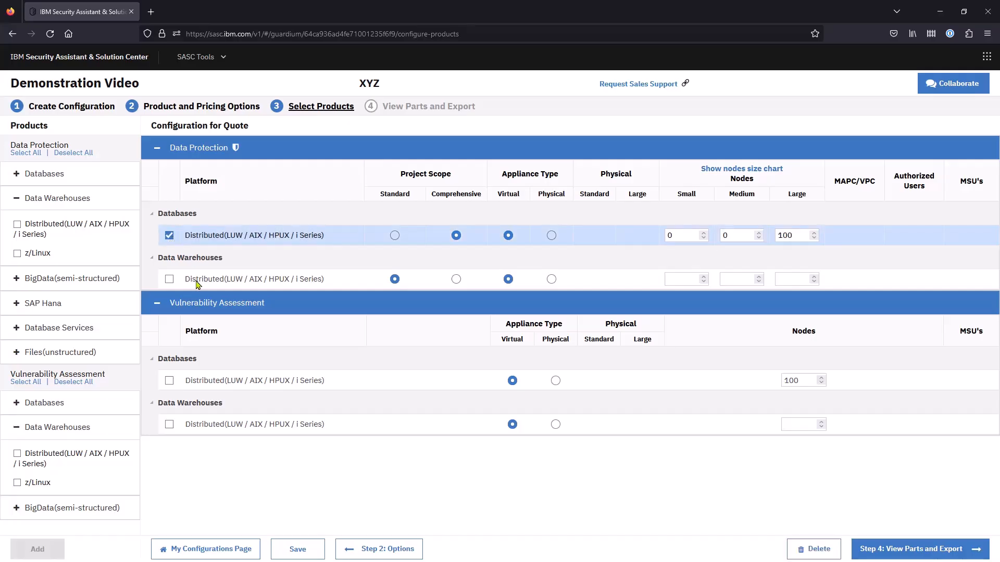
click(825, 554)
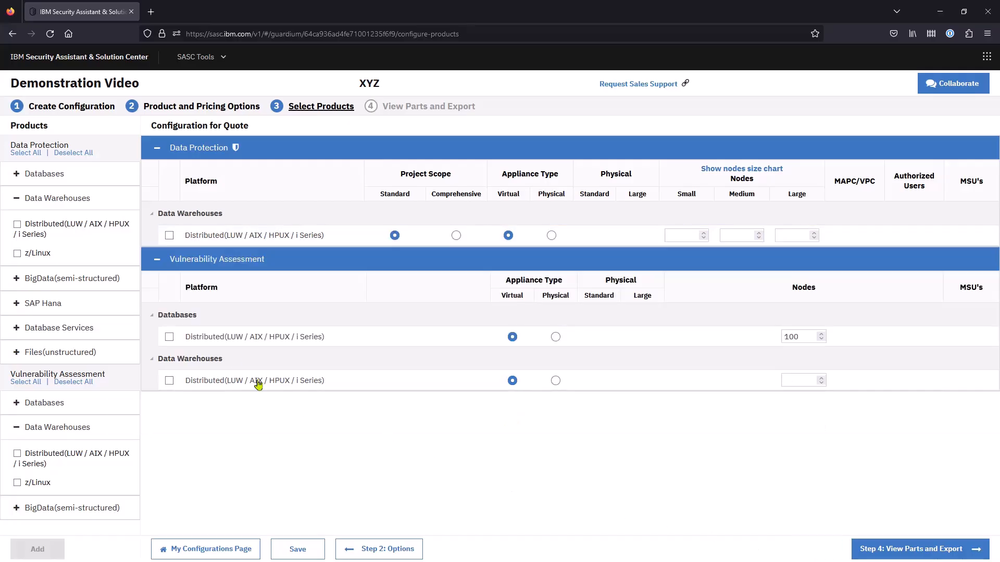
click(19, 175)
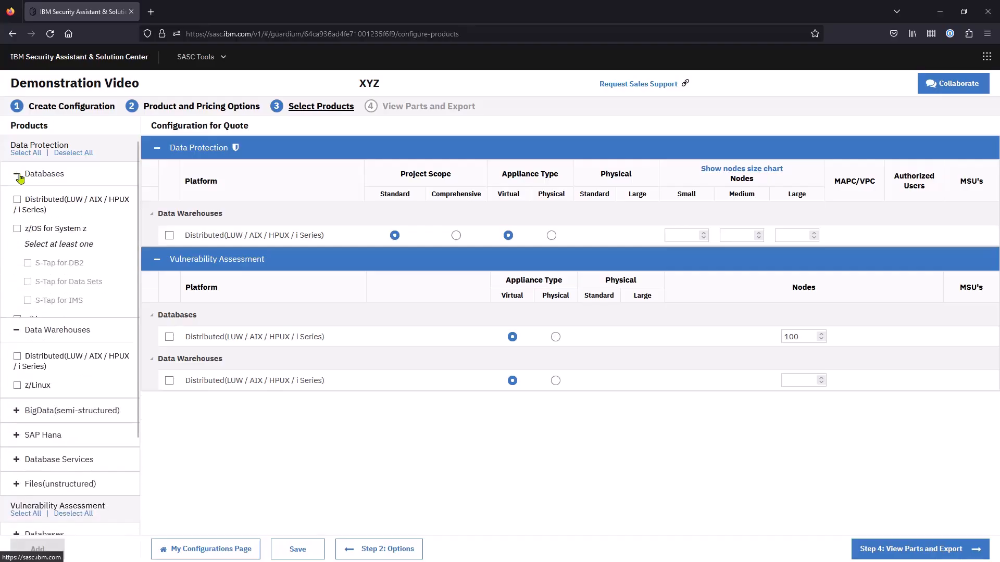
click(18, 198)
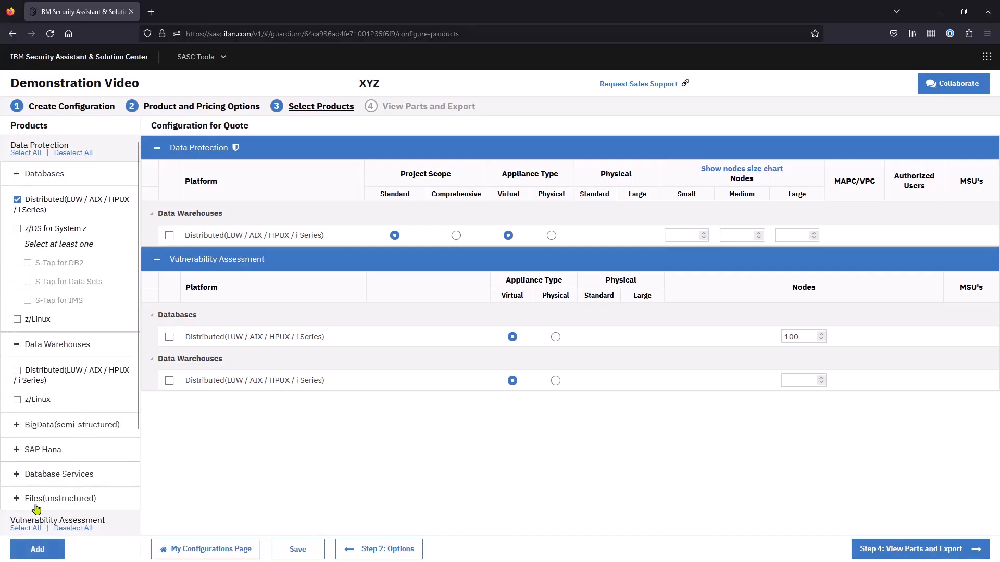
click(38, 551)
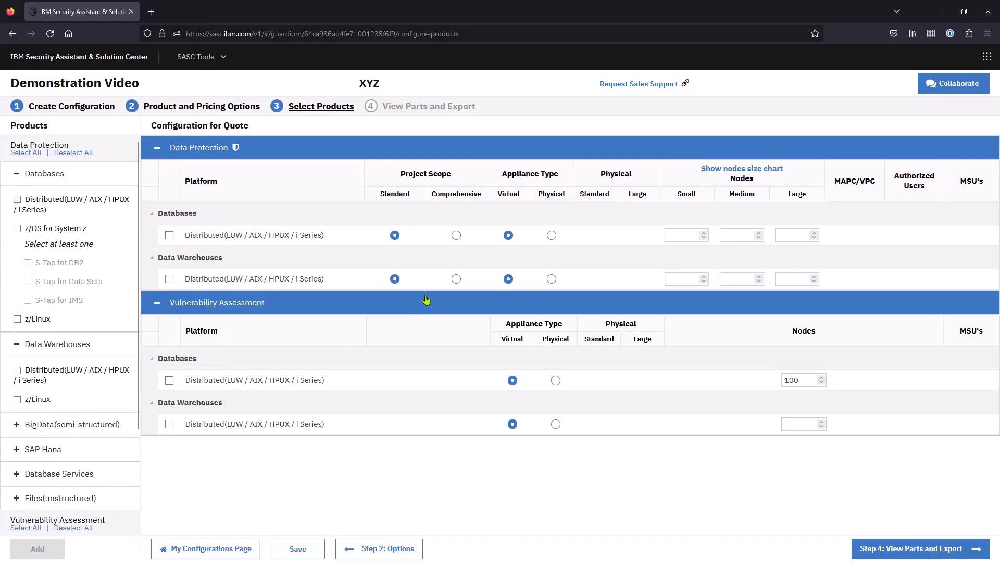
- Enter 100 large nodes for Data Protection databases, 2 large nodes for its data warehouses, and 2 nodes for Vulnerability Assessment data warehouses
click(789, 235)
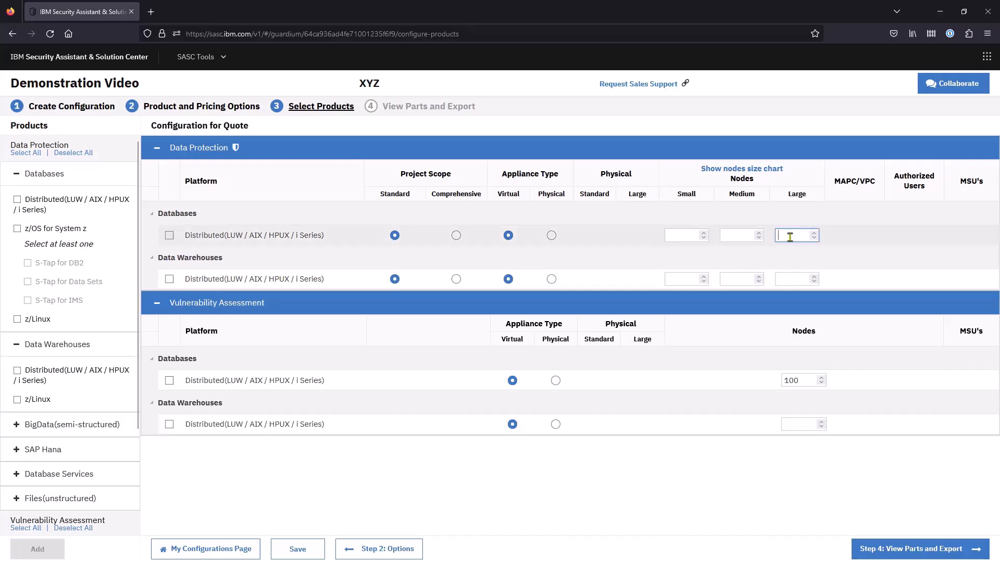
text(100)
click(789, 280)
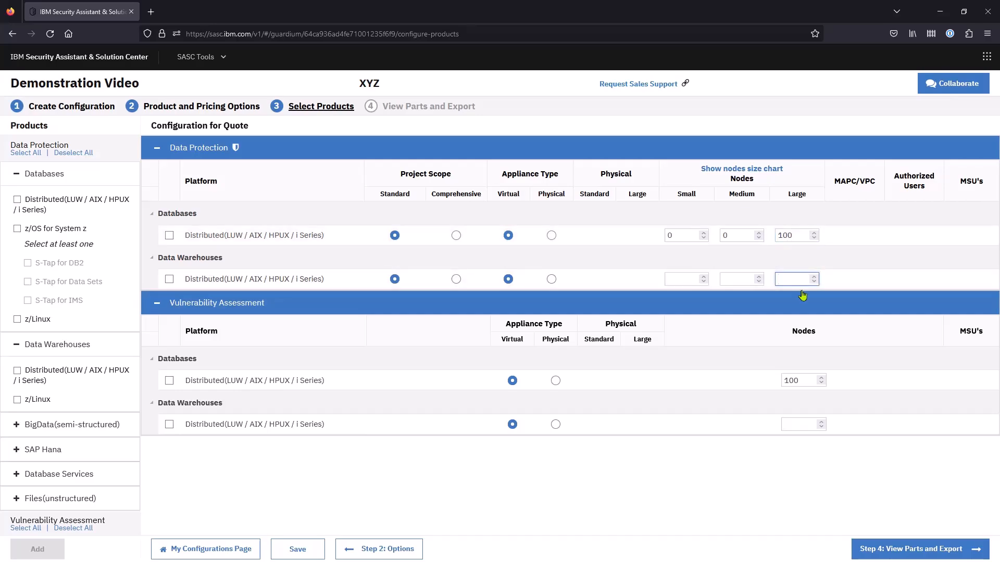
text(2)
click(798, 423)
text(2)
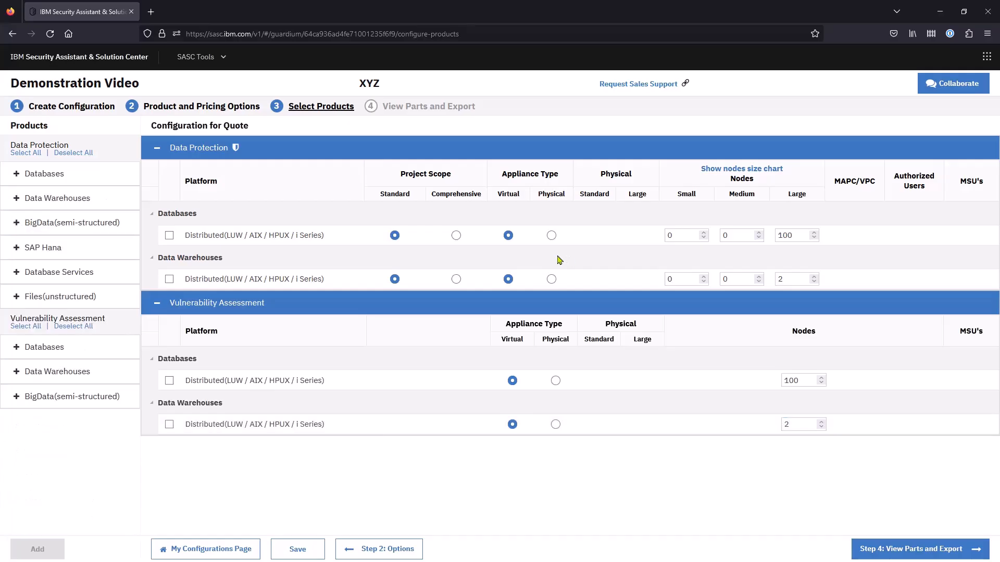
- Set both Data Protection rows to Comprehensive project scope and proceed to the parts list
click(456, 236)
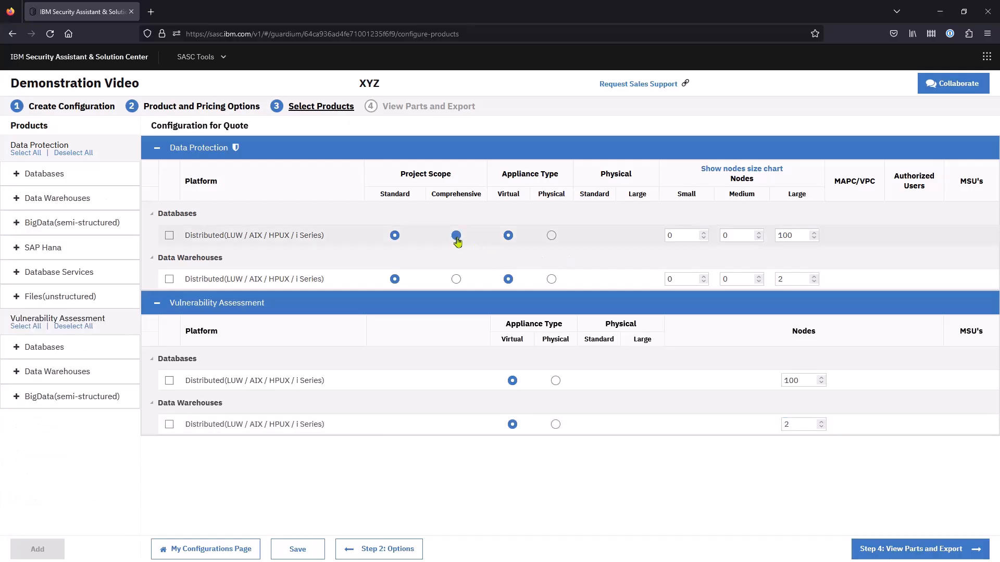
click(456, 279)
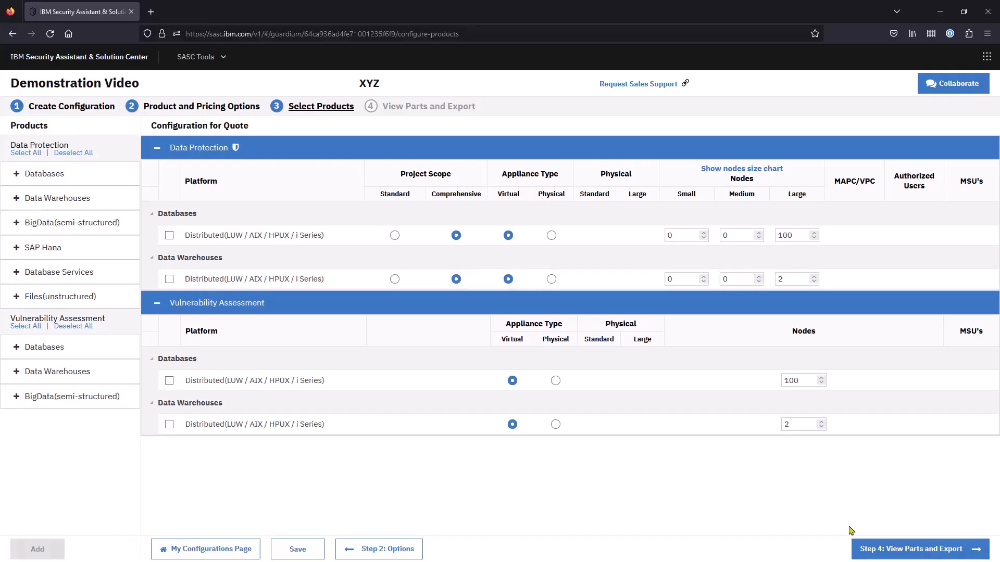
click(894, 554)
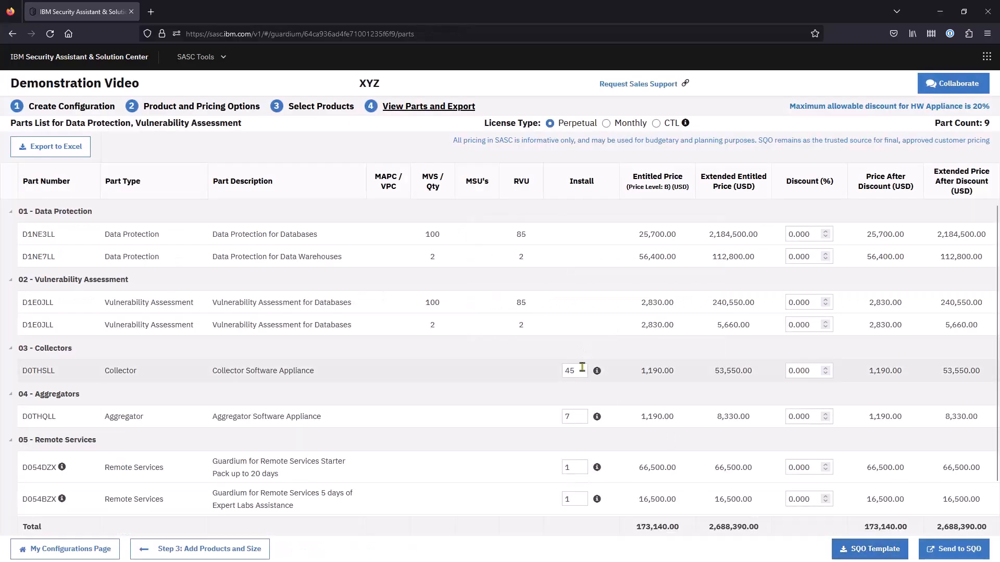
- Set the install quantity to 55 for the Collector Software Appliance and 9 for the Aggregator Software Appliance
drag(579, 371, 564, 370)
text(55)
drag(571, 413, 564, 416)
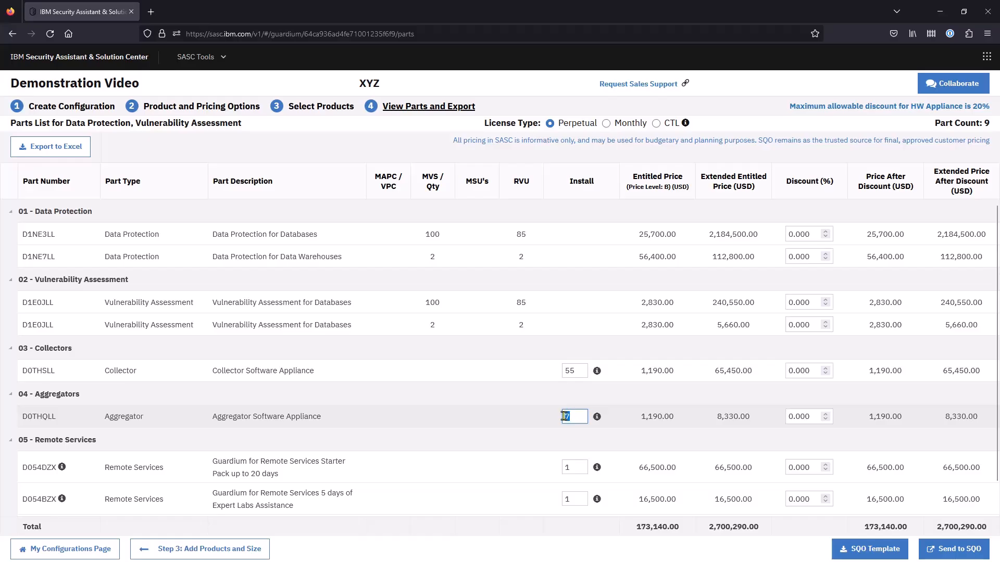
text(9)
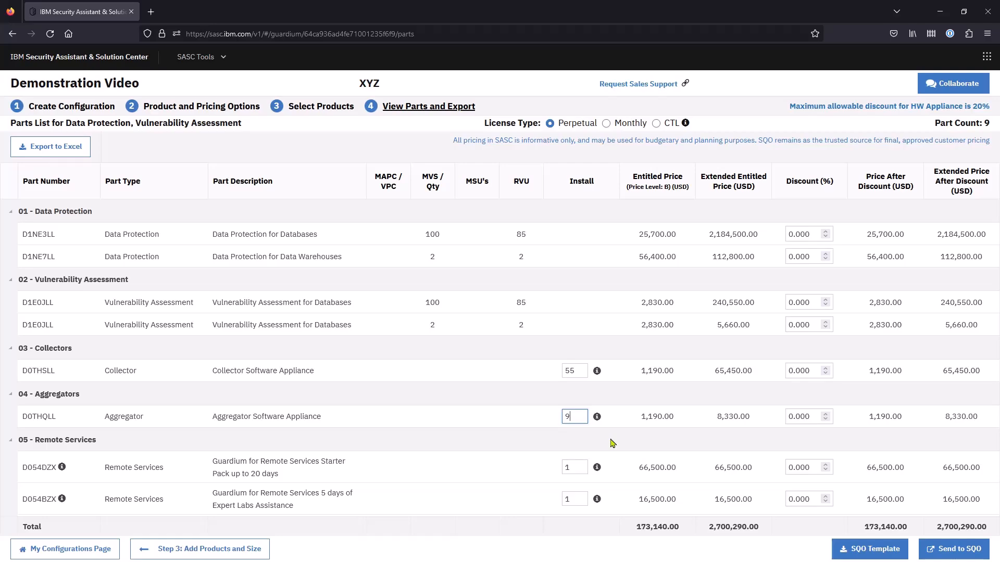
- Export the parts list to Excel and open the downloaded SASC-Guardium-Parts-Export.xlsx file
click(51, 148)
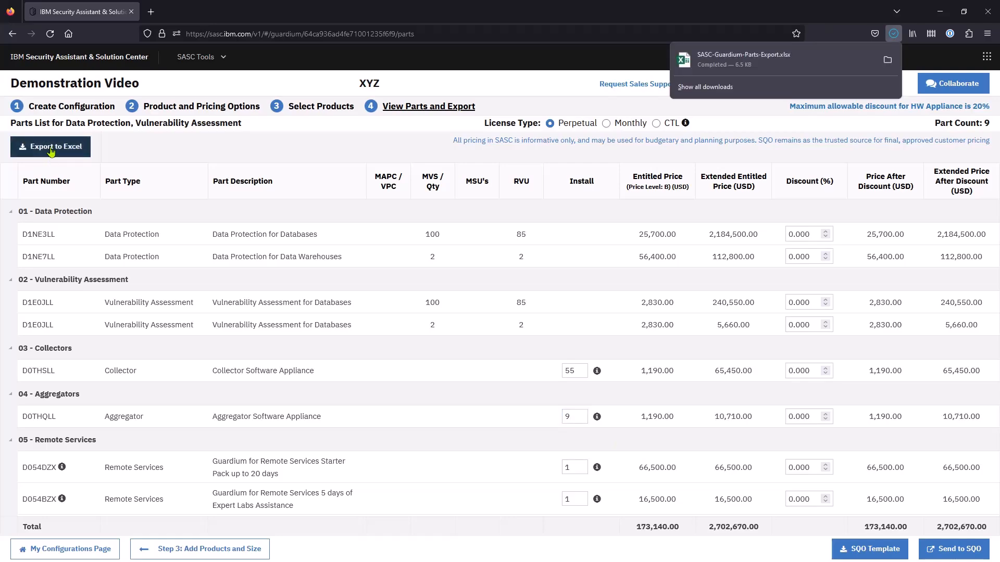
click(729, 65)
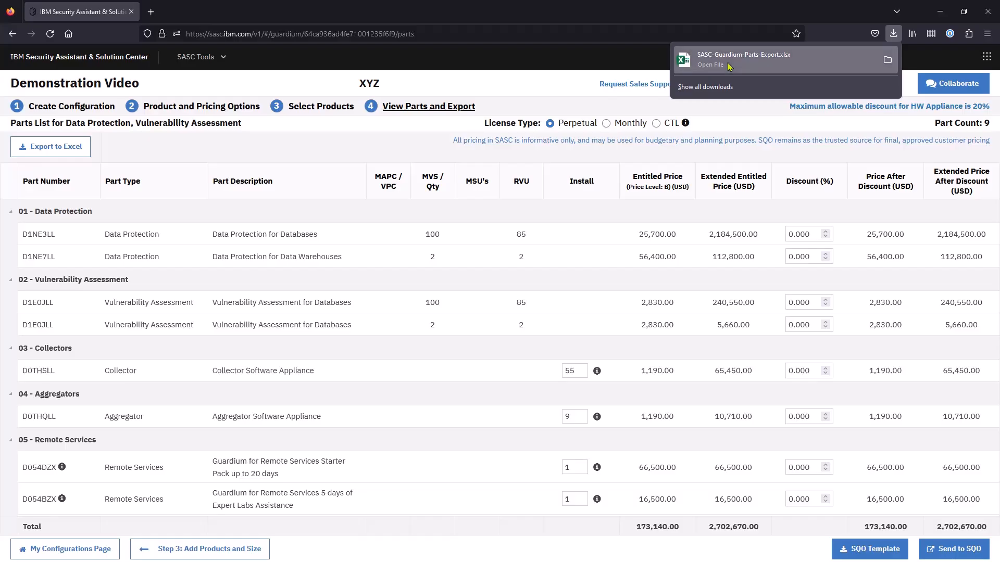